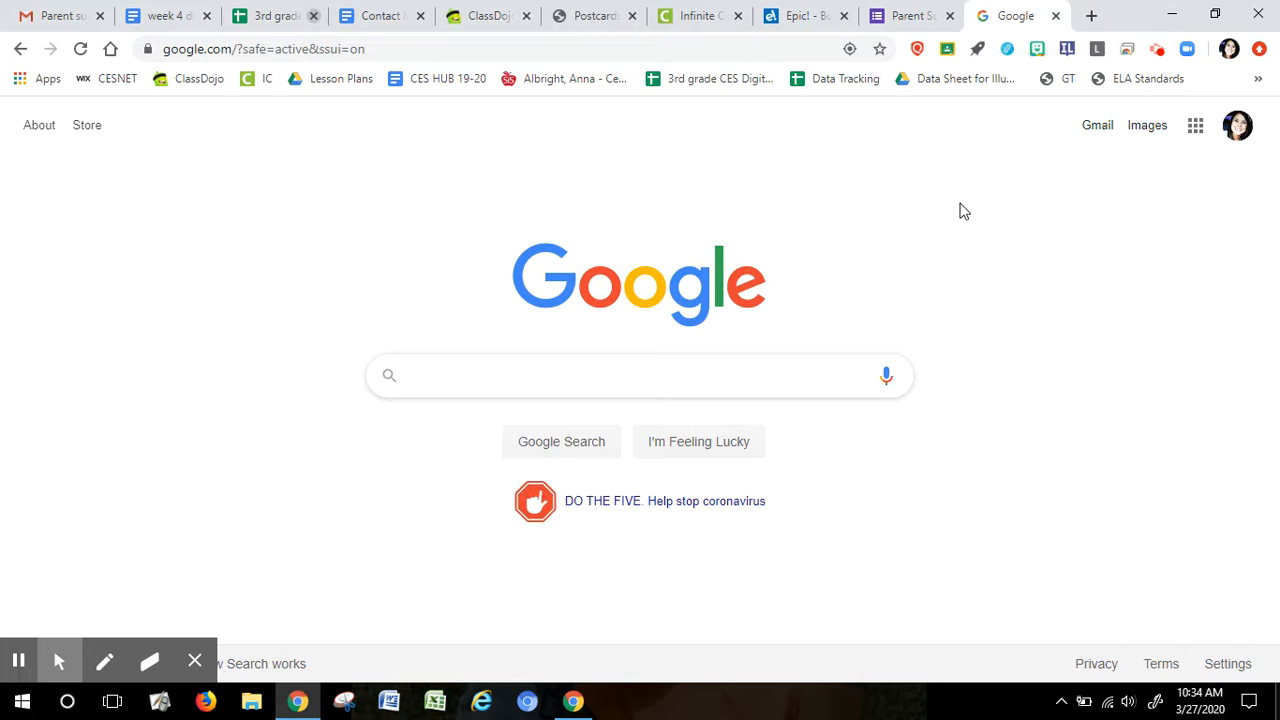
# Step: View the existing Parent Survey form and its additional options, such as making a copy or adding collaborators
pyautogui.click(893, 14)
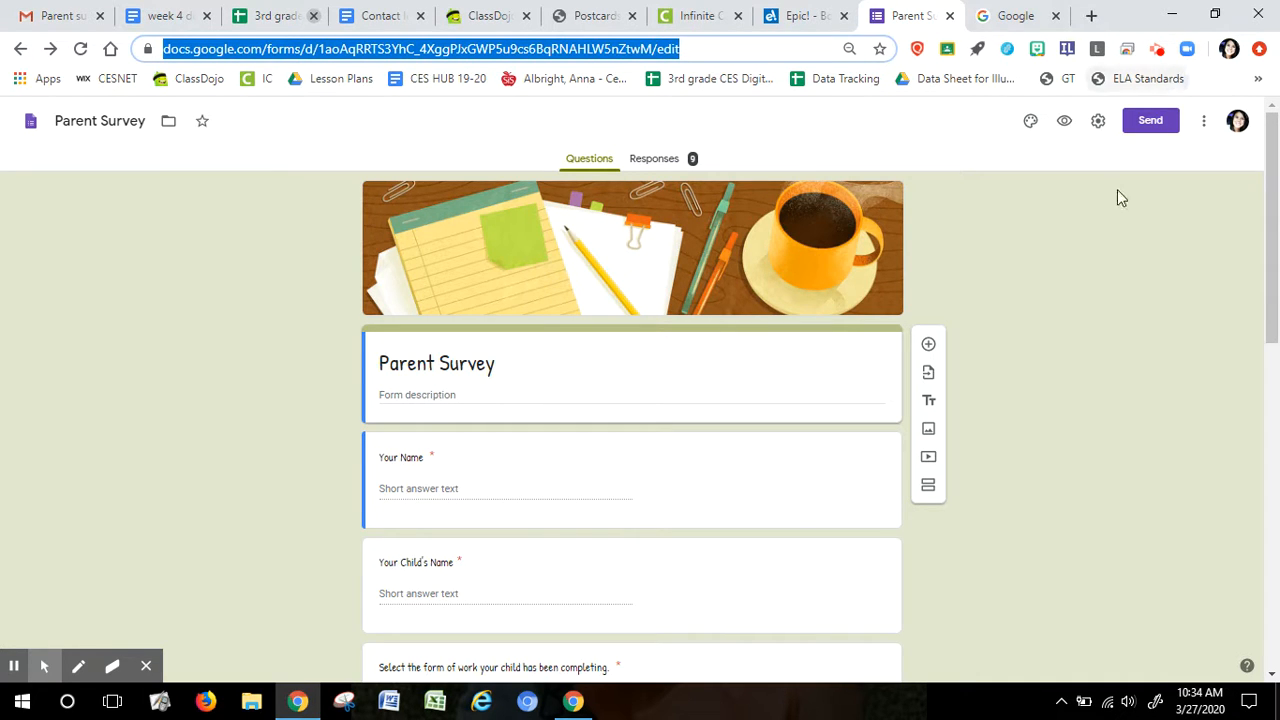
pyautogui.click(1204, 122)
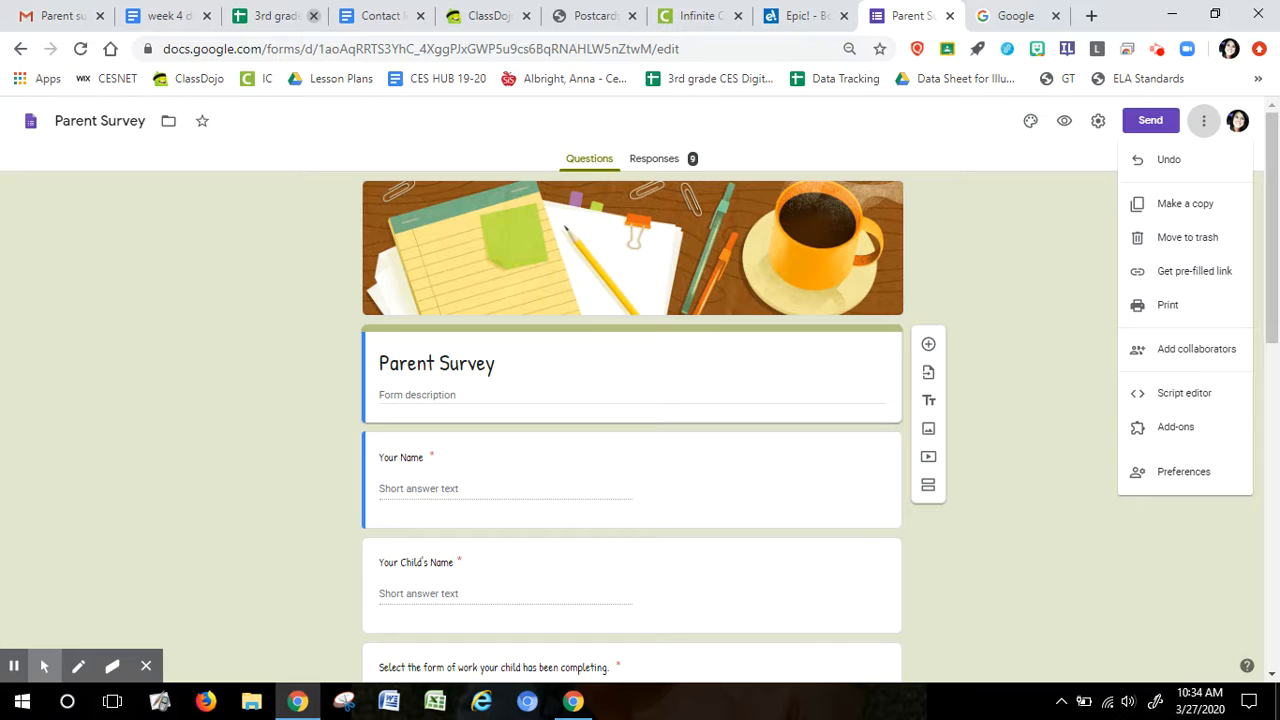
pyautogui.click(1068, 249)
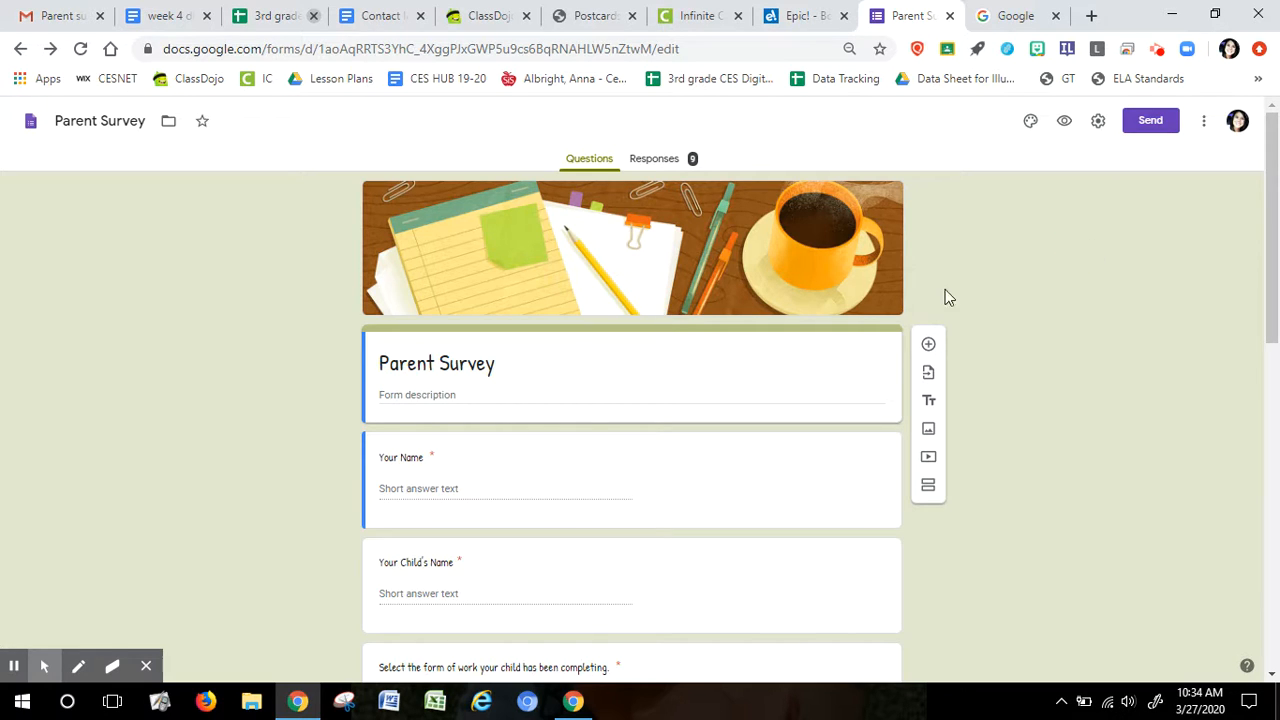
# Step: Search Google for "google forms" and go to the personal Google Forms home page through the first result
pyautogui.click(1029, 17)
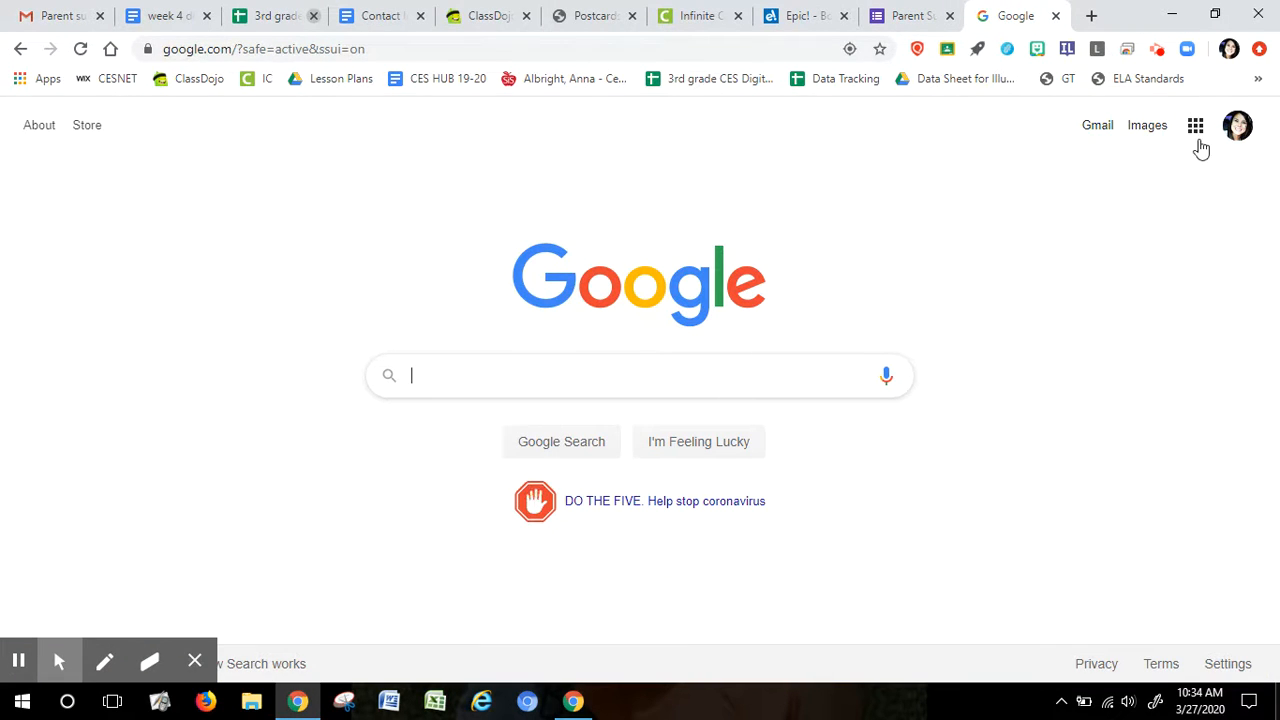
pyautogui.click(1196, 128)
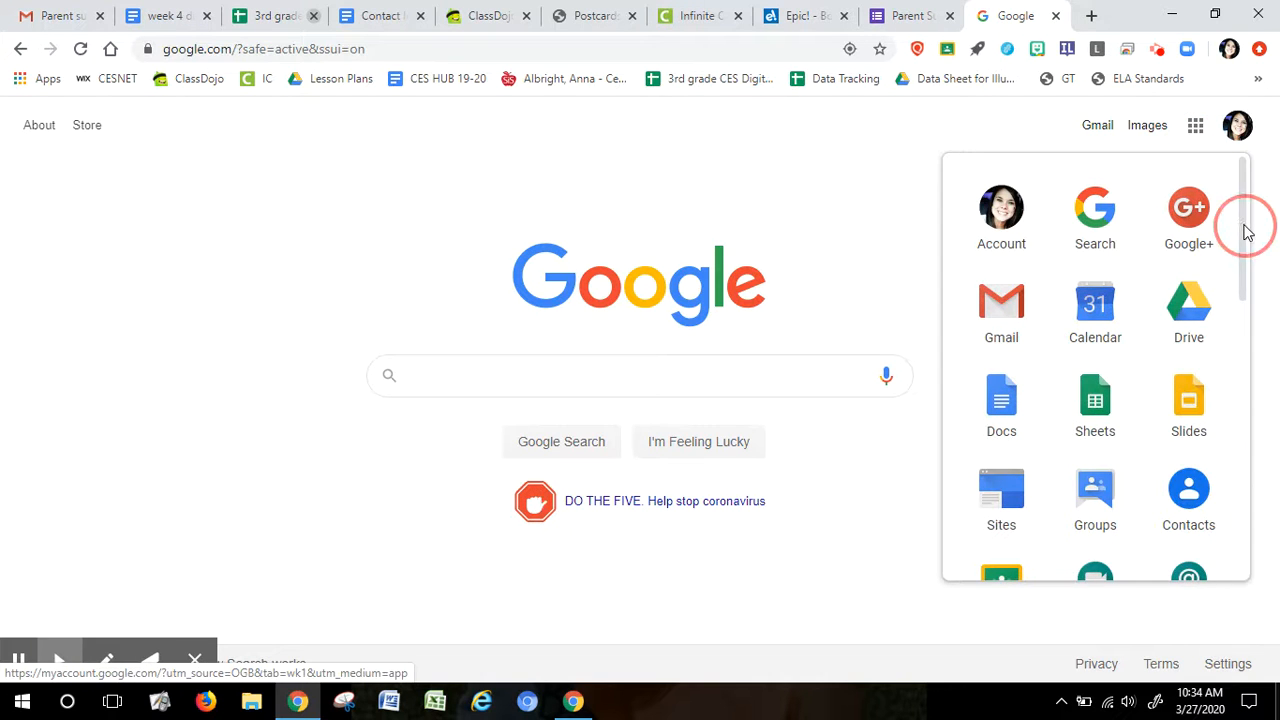
pyautogui.scroll(-4, 1246, 225)
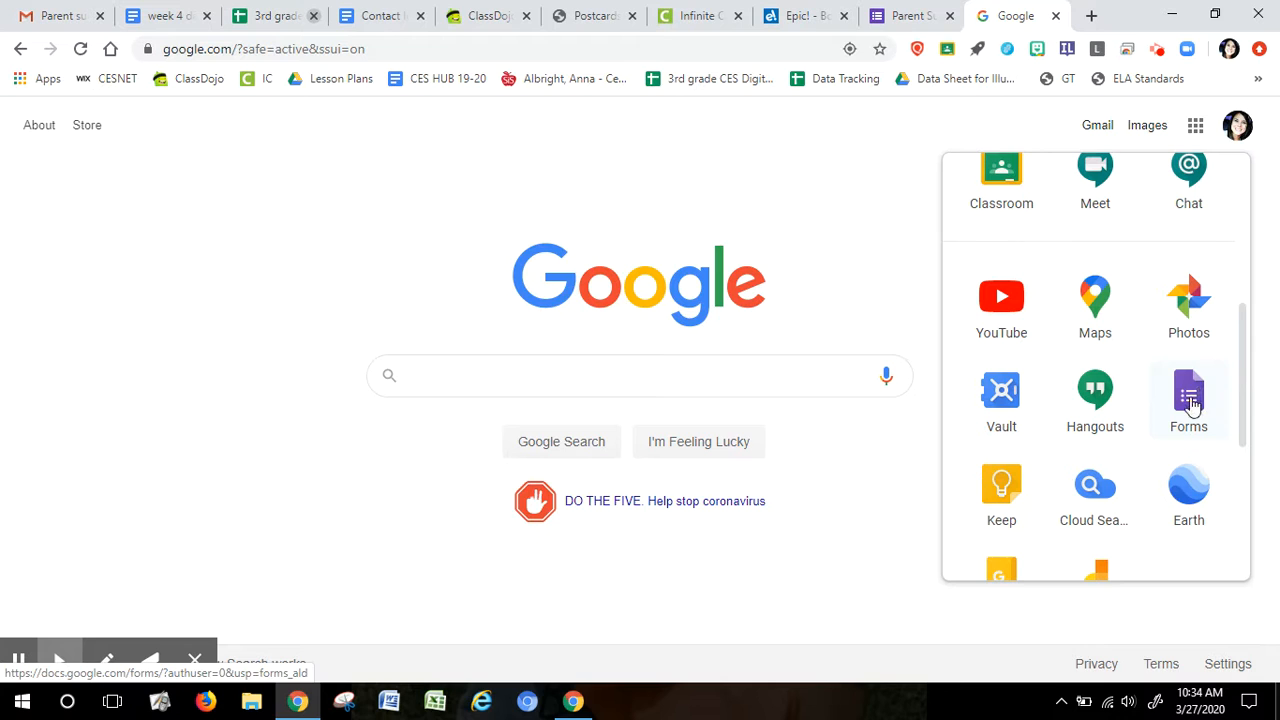
pyautogui.click(797, 386)
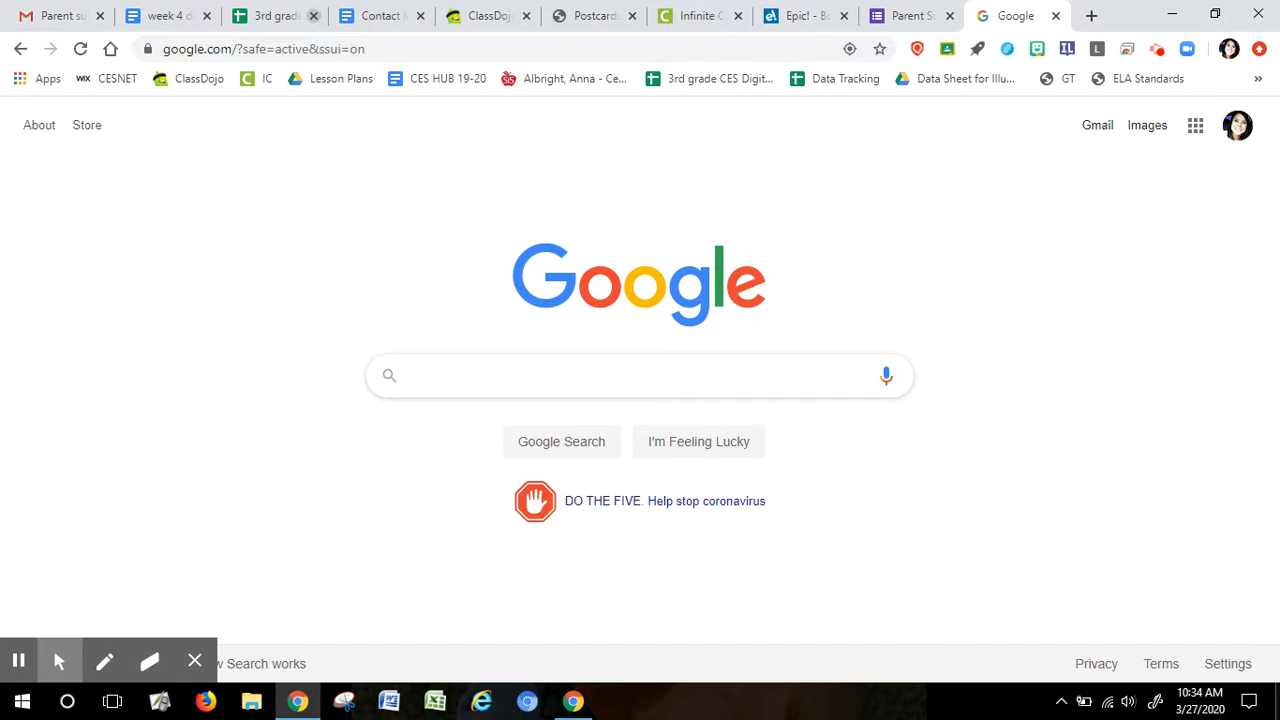
pyautogui.write('google forms')
pyautogui.press('Return')
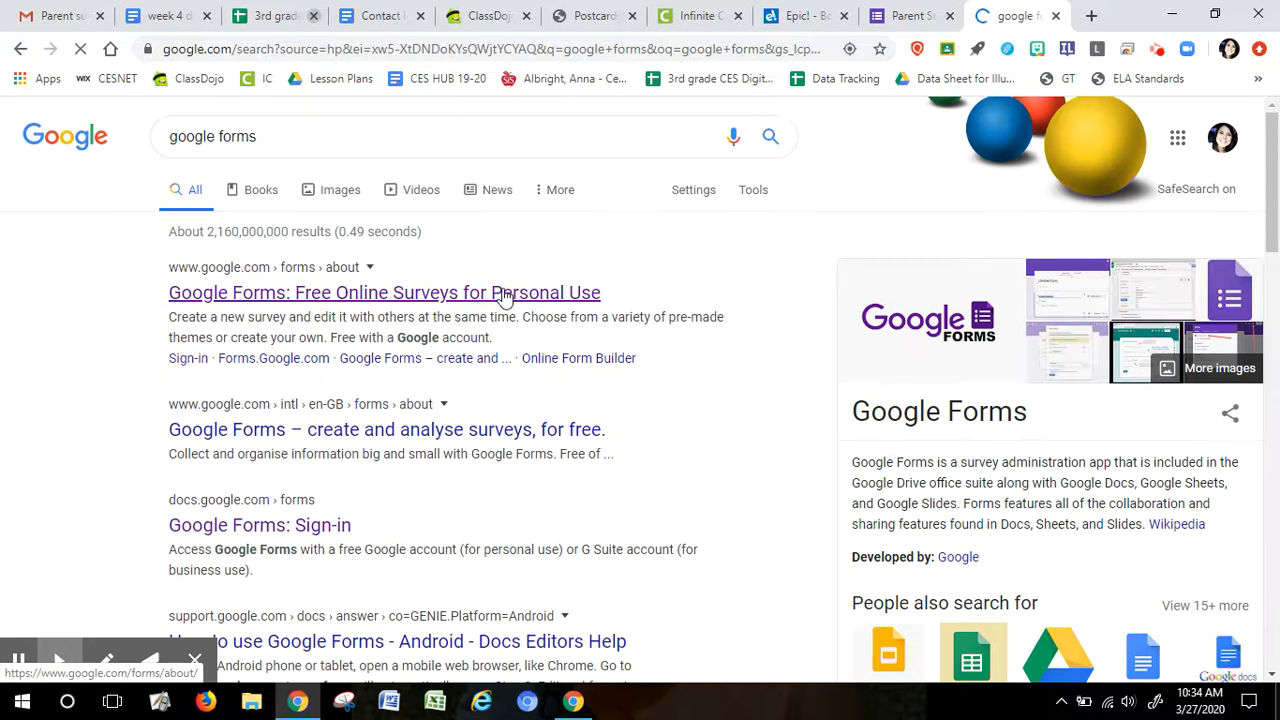
pyautogui.click(505, 293)
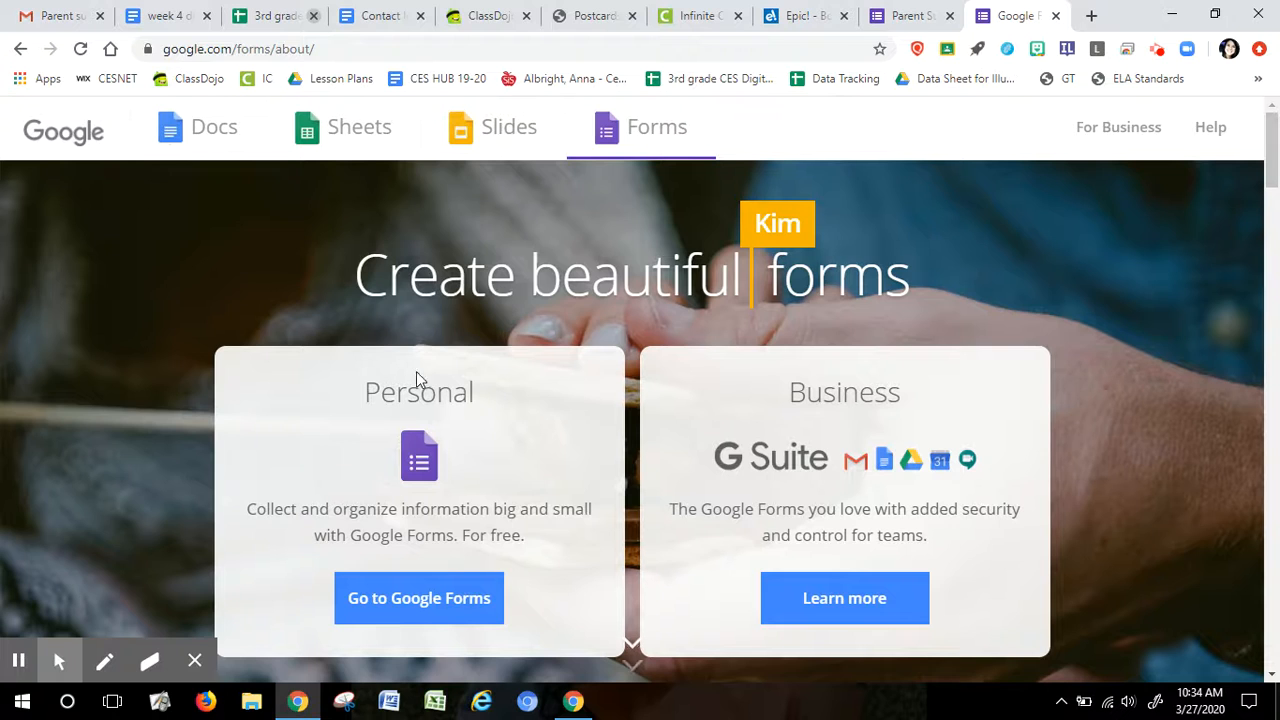
pyautogui.click(460, 596)
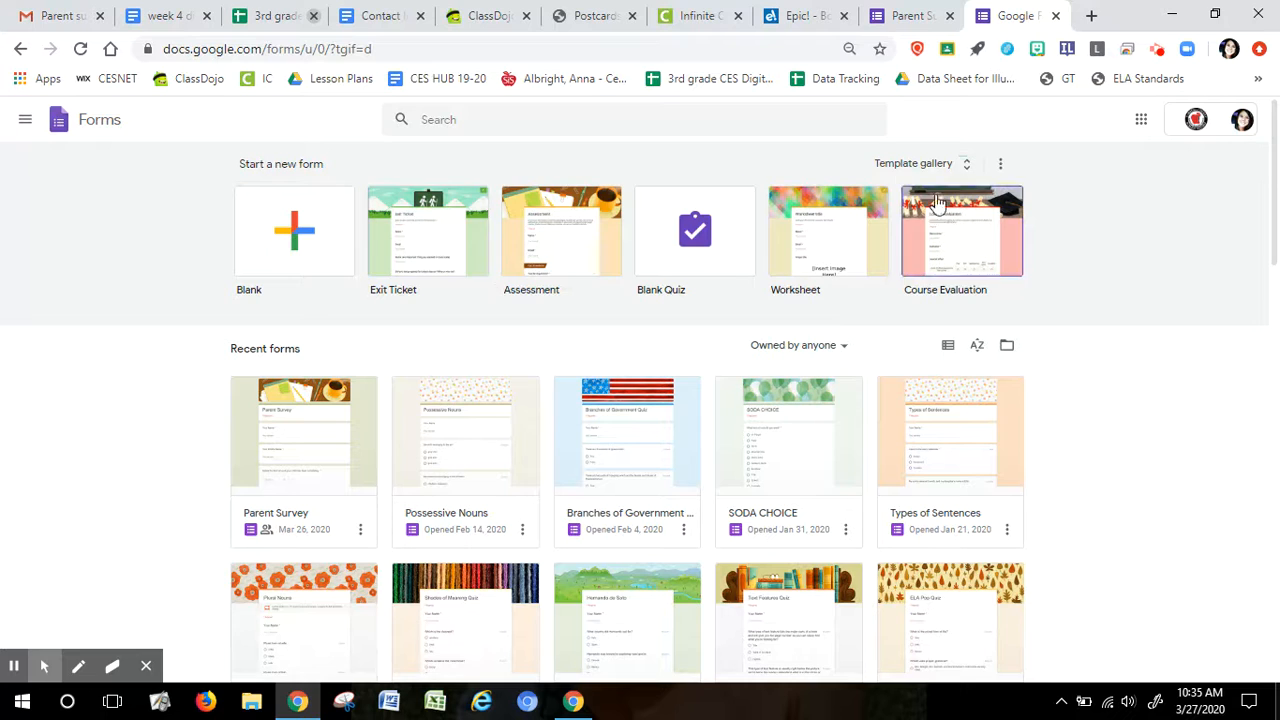
# Step: Create a blank form titled "Parent Survey" and enter "Name" as its first question with a short answer
pyautogui.click(303, 252)
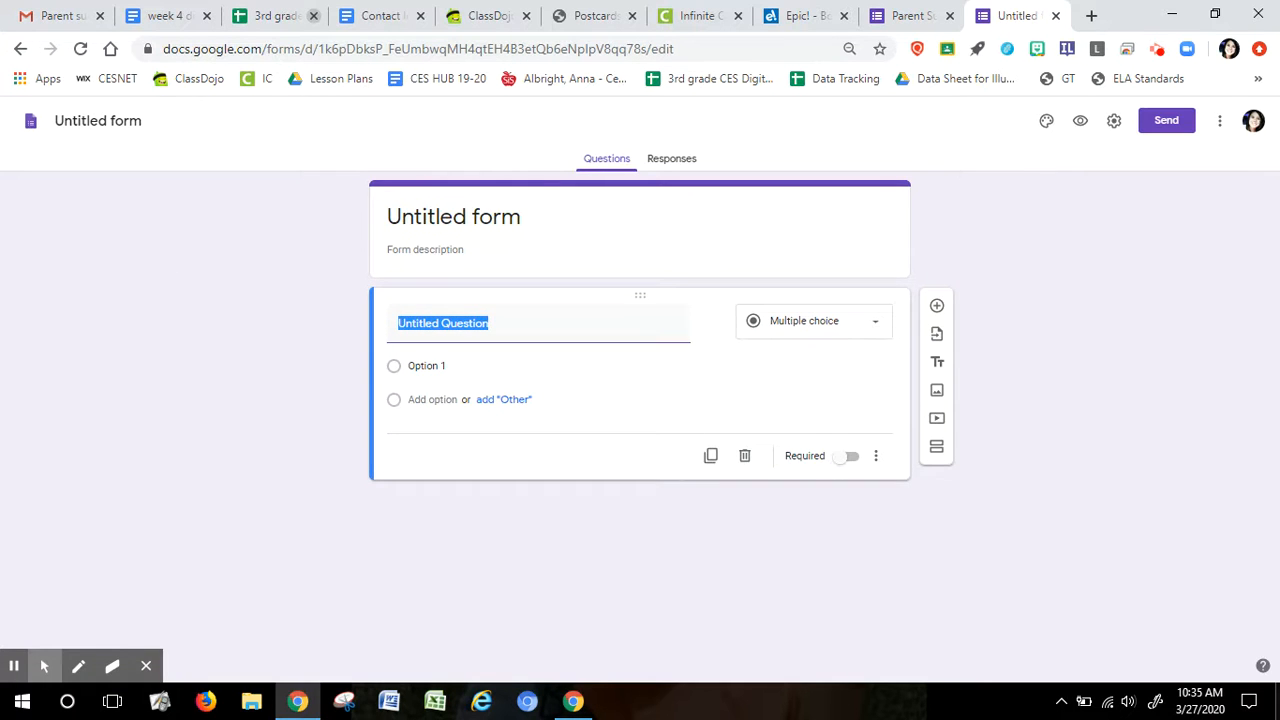
pyautogui.click(400, 216)
pyautogui.write('Parent Suve')
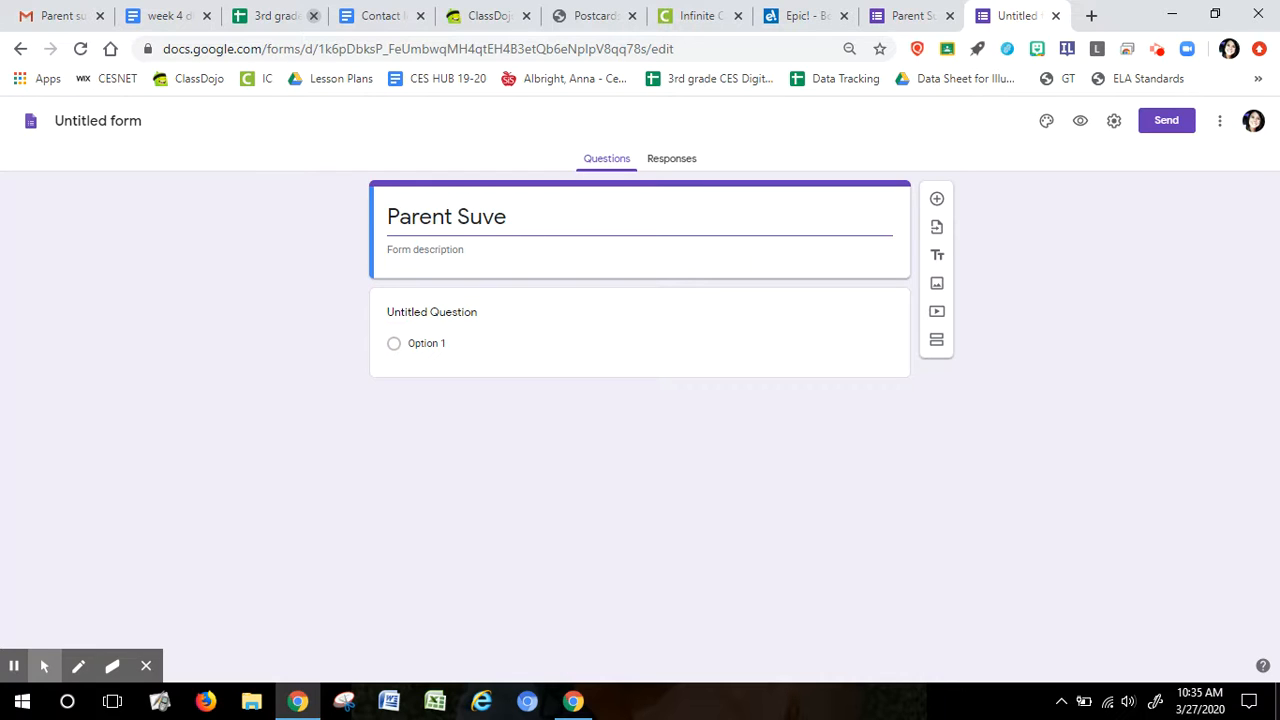
pyautogui.write('ryrvey')
pyautogui.click(280, 306)
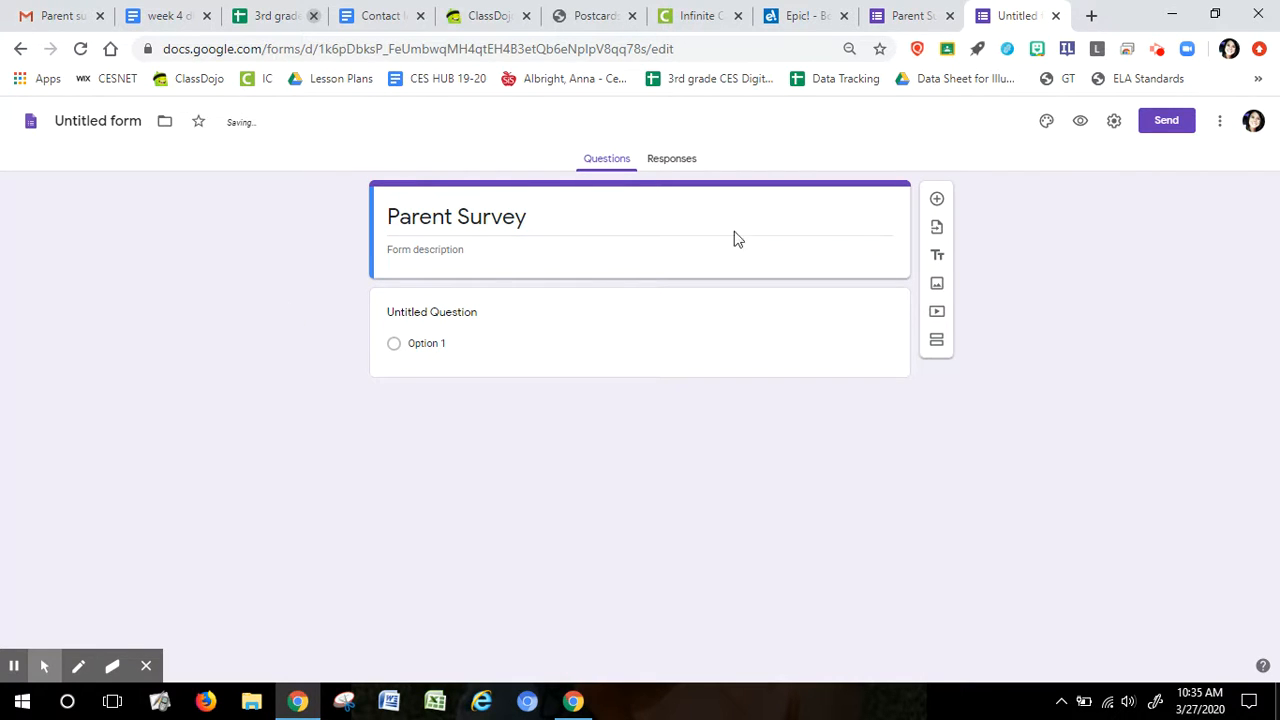
pyautogui.click(456, 312)
pyautogui.write('Name')
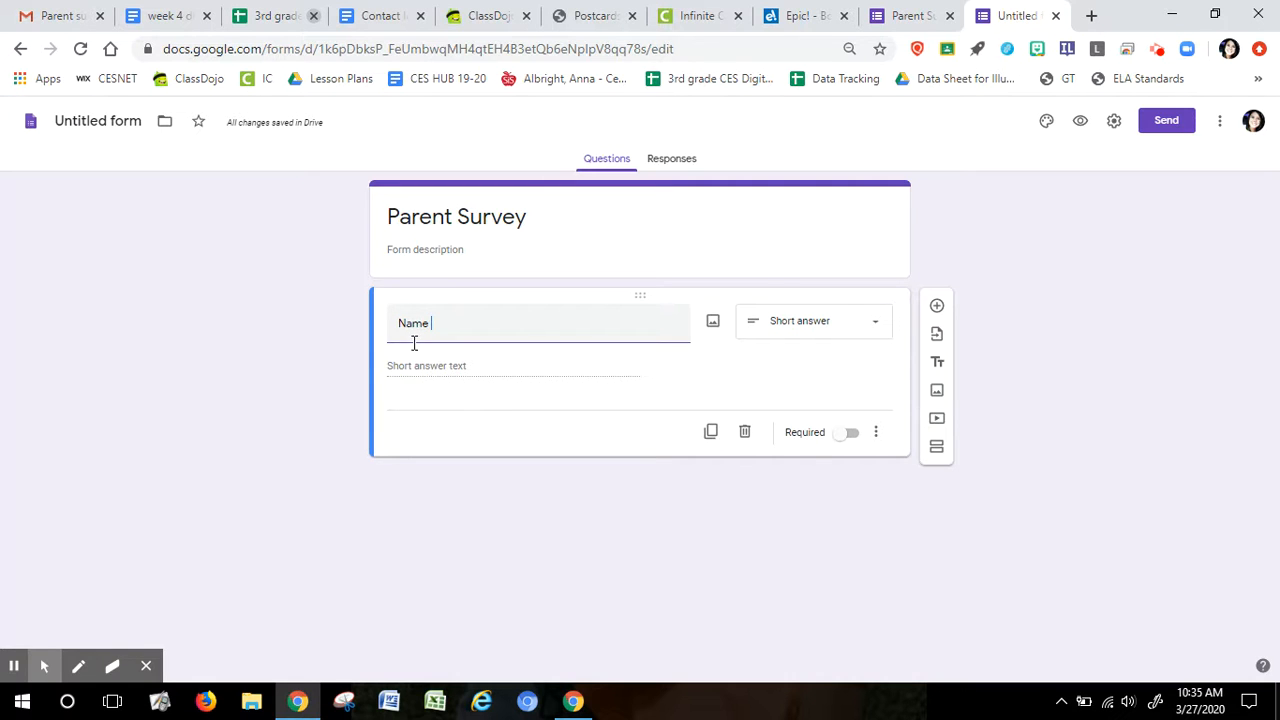
# Step: Add a second question of the Dropdown type and a blank third question below it
pyautogui.click(938, 308)
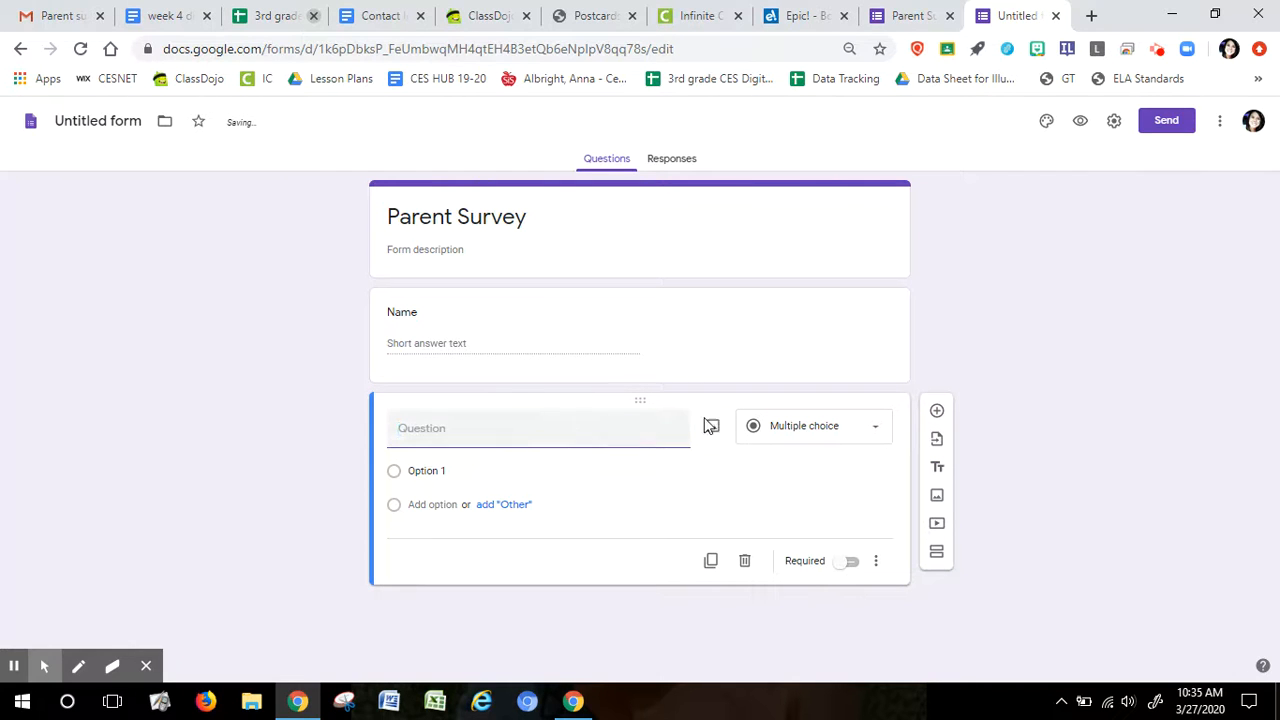
pyautogui.click(786, 426)
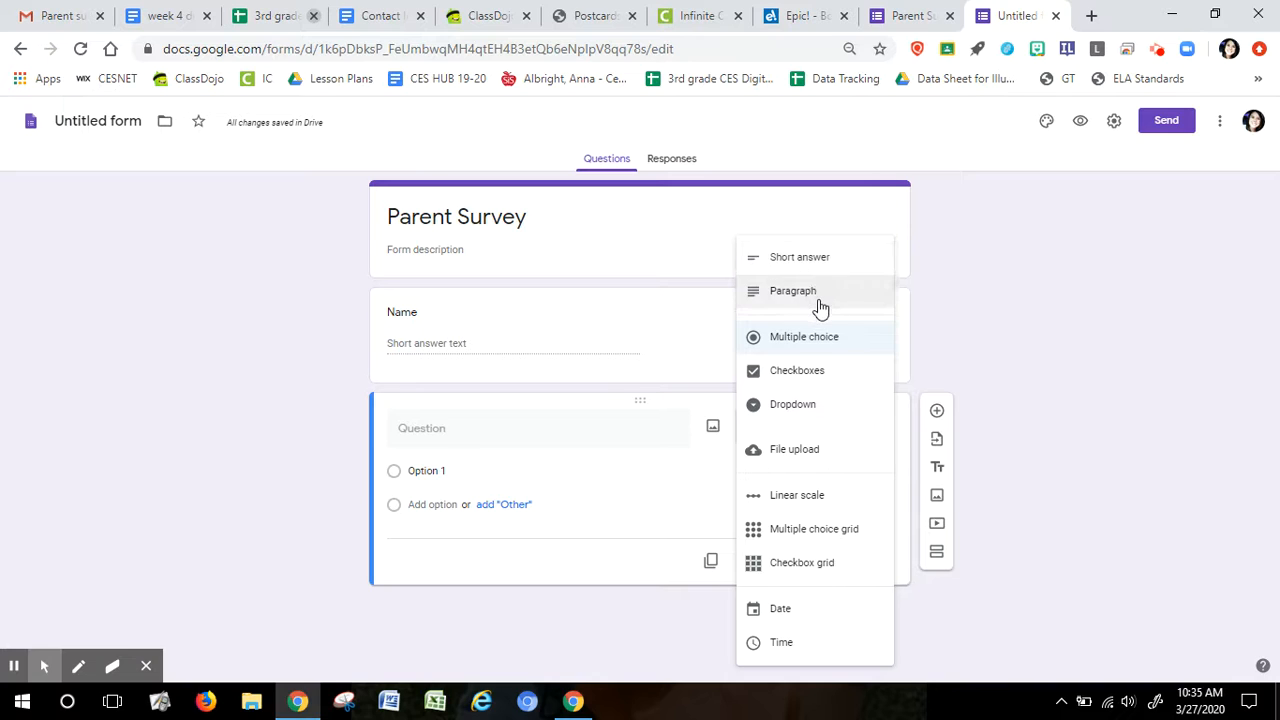
pyautogui.click(539, 426)
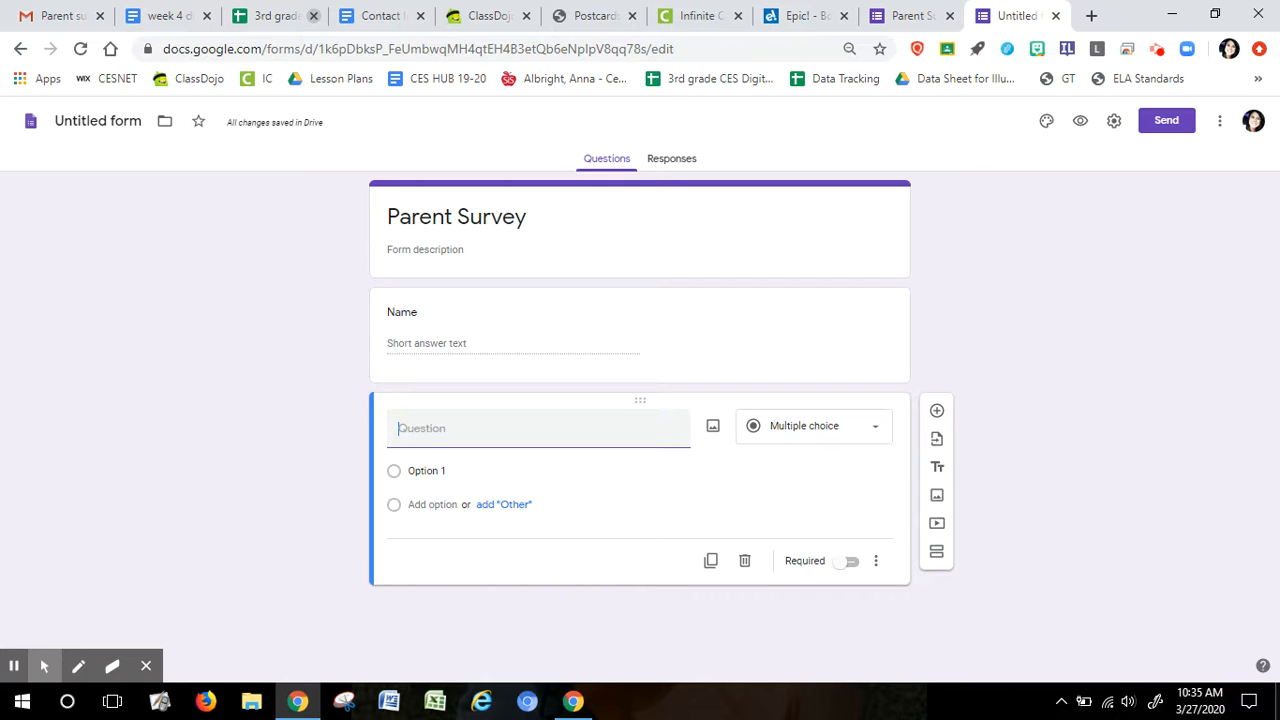
pyautogui.click(846, 440)
pyautogui.click(817, 408)
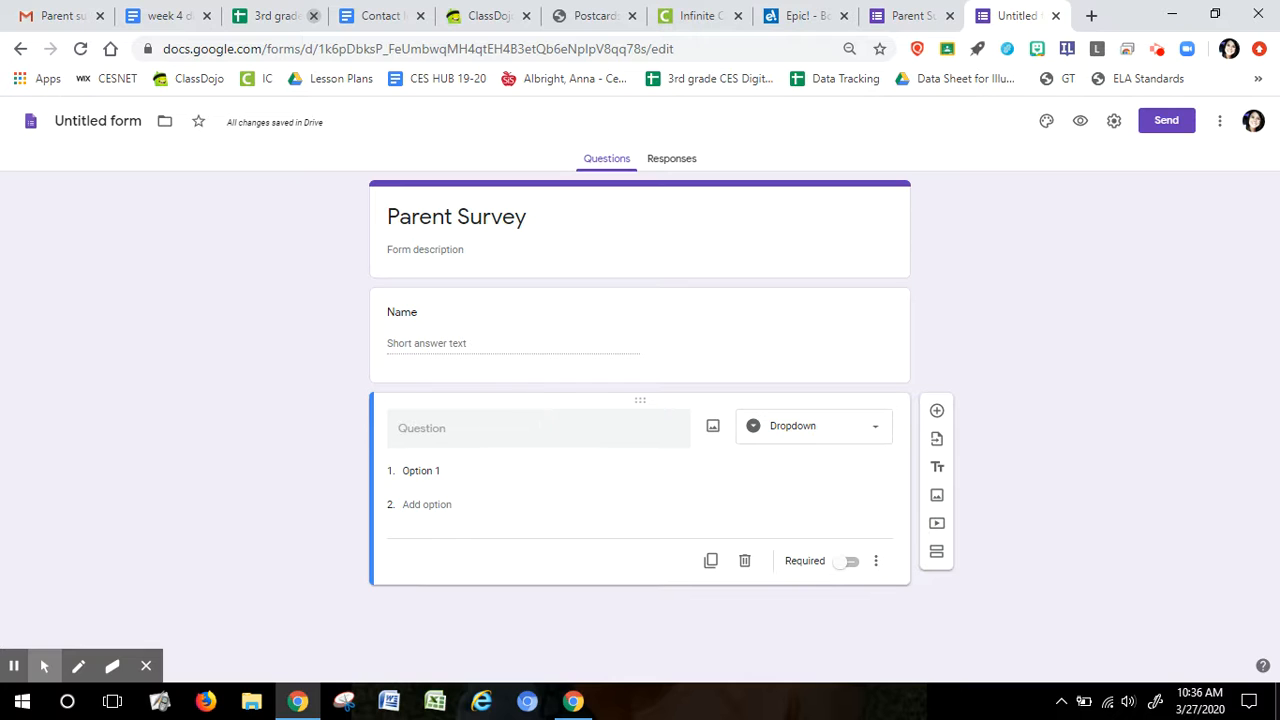
pyautogui.click(937, 414)
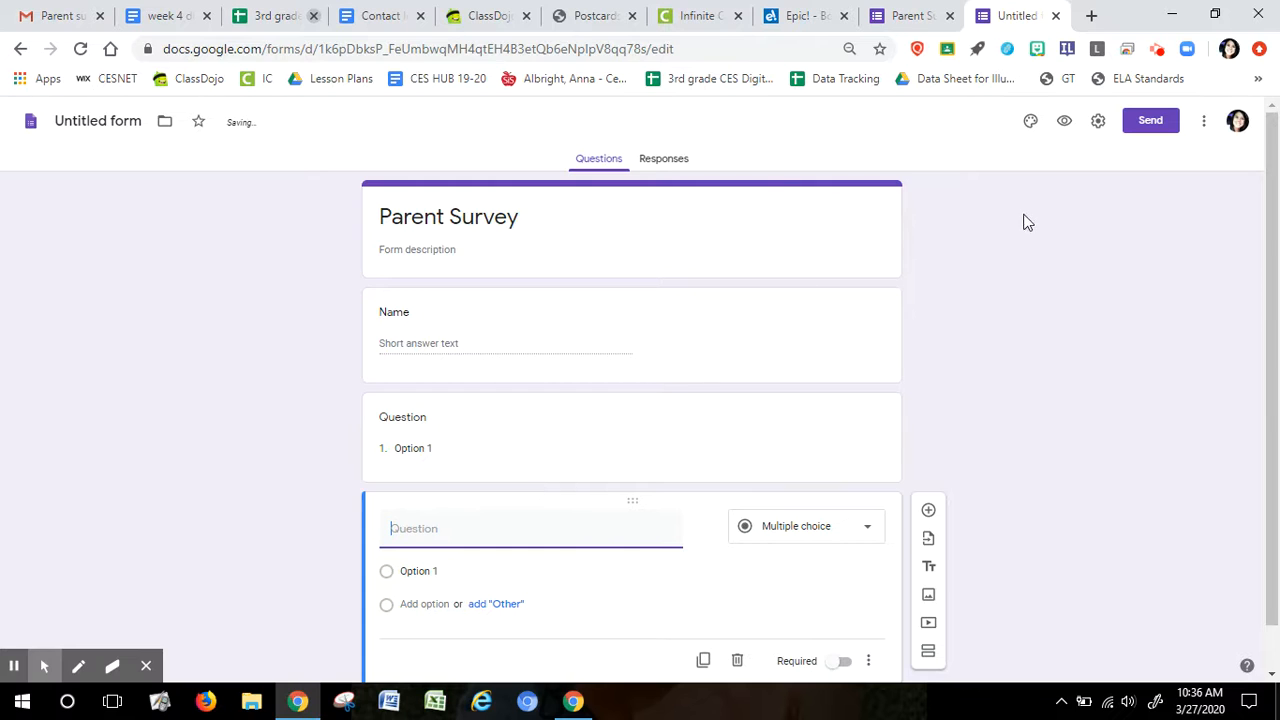
# Step: Customize the form's theme with the multicolored yarn header image and the Playful font style
pyautogui.click(1030, 121)
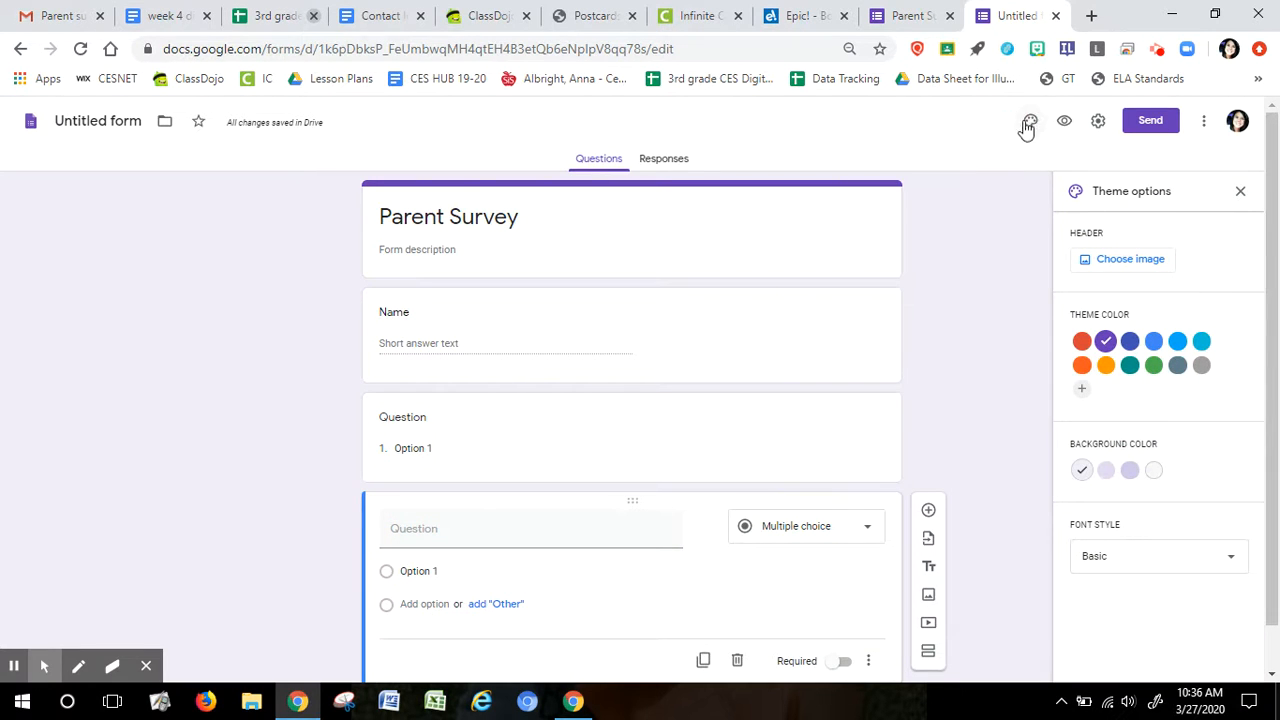
pyautogui.click(1118, 260)
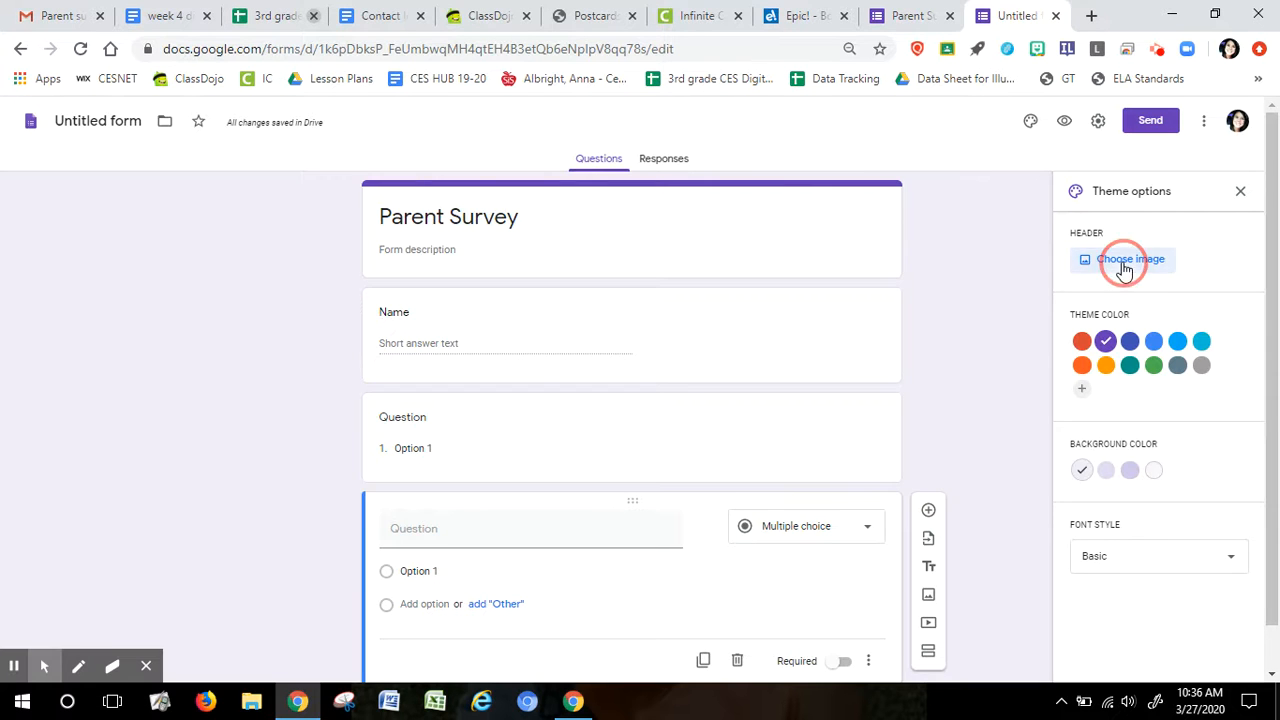
pyautogui.click(792, 350)
pyautogui.click(853, 608)
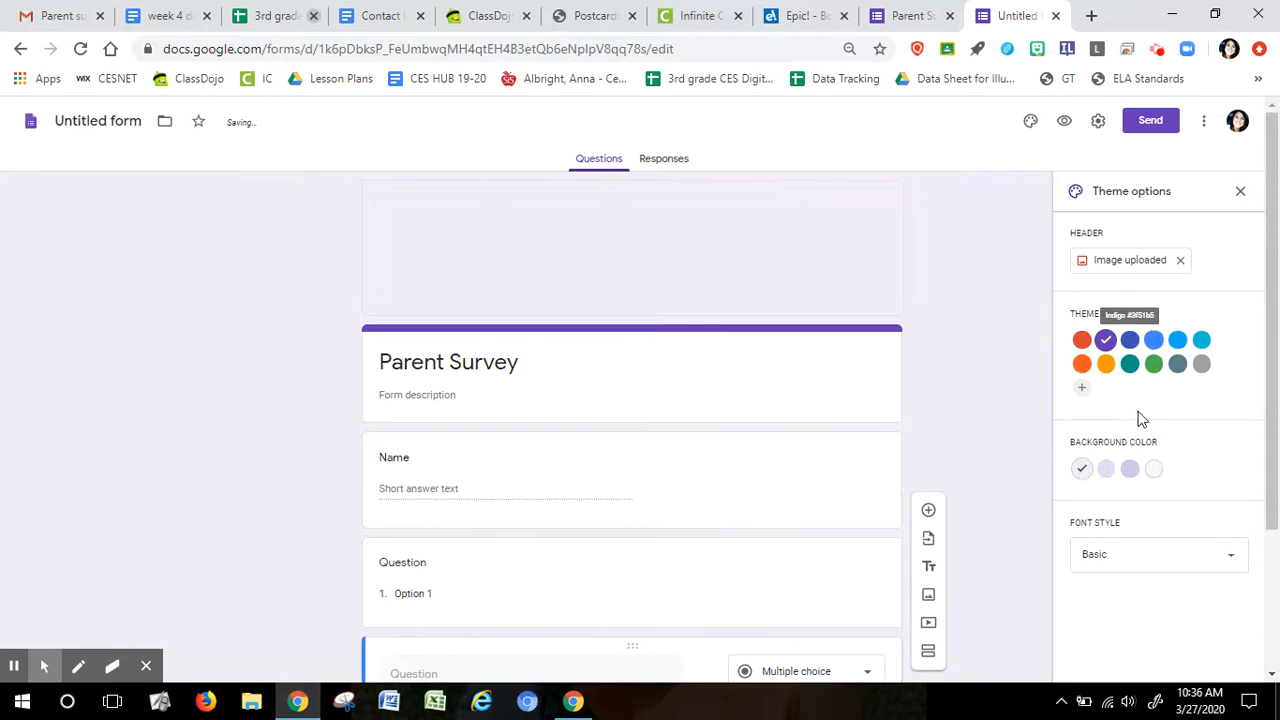
pyautogui.click(1098, 545)
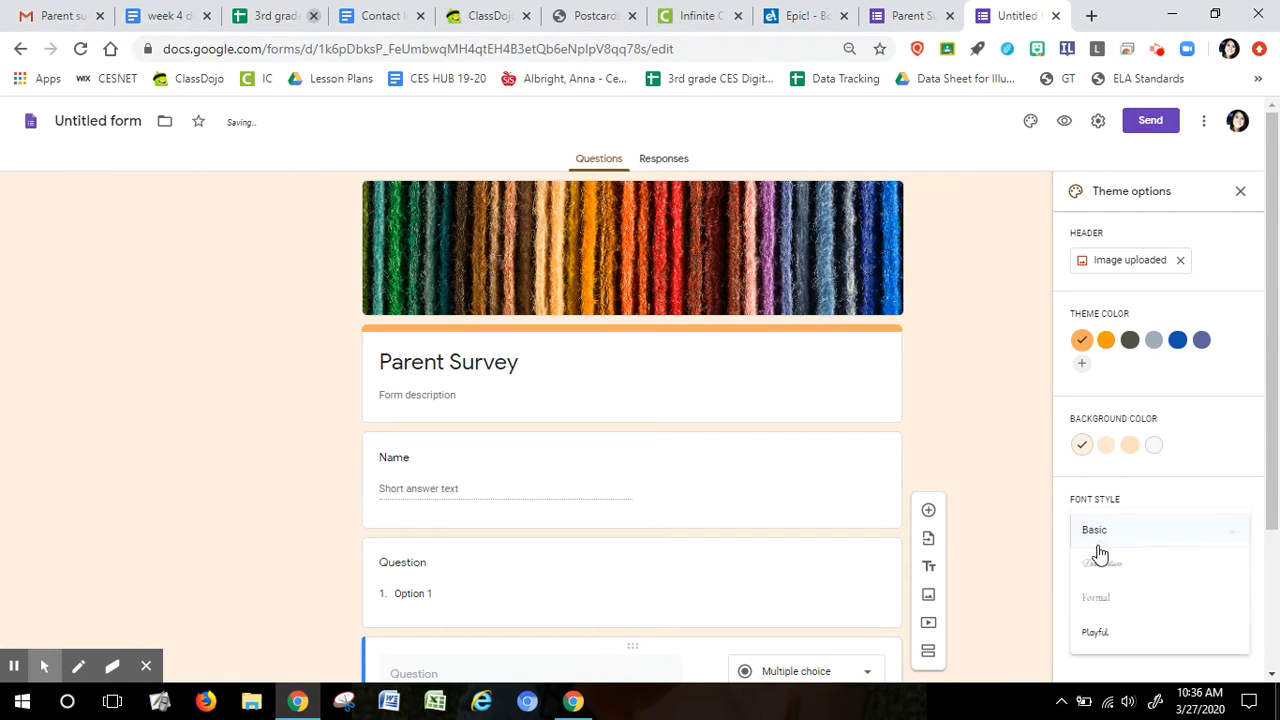
pyautogui.click(1090, 634)
pyautogui.click(1005, 385)
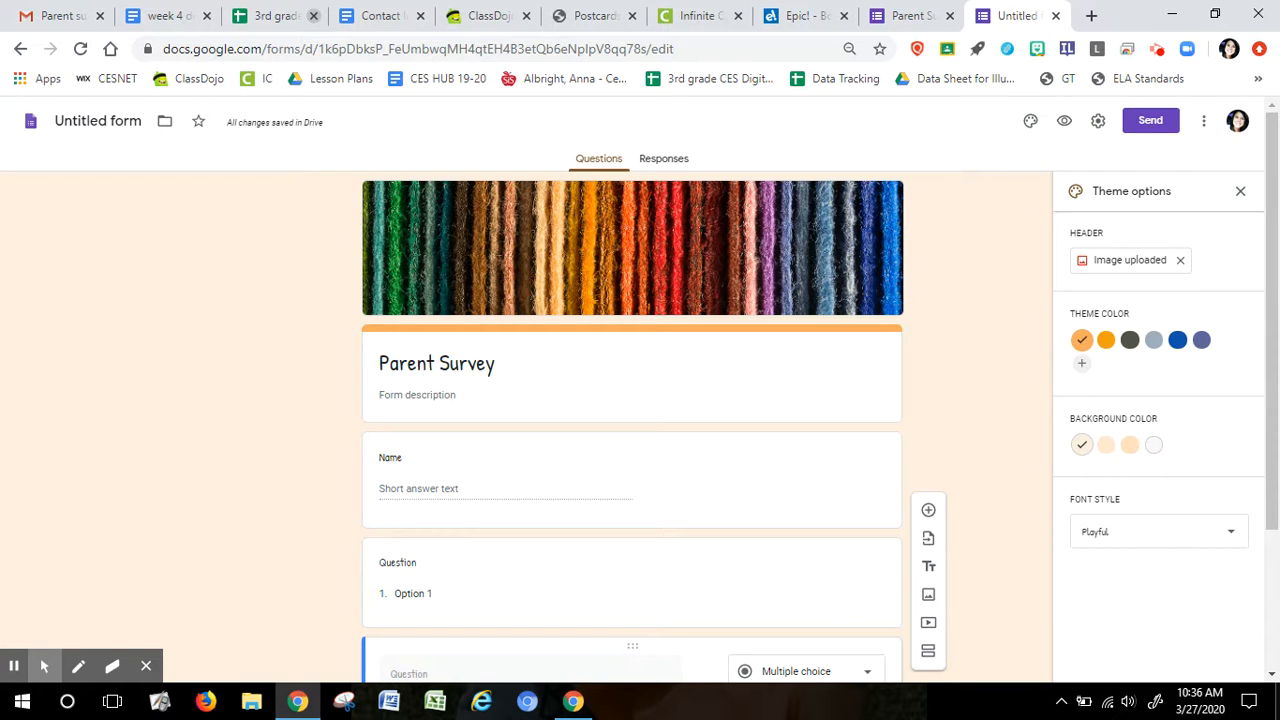
# Step: Remove the sign-in restriction to users in Carroll County Schools and save the form settings
pyautogui.moveTo(1276, 406); pyautogui.dragTo(1278, 328)
pyautogui.click(1098, 121)
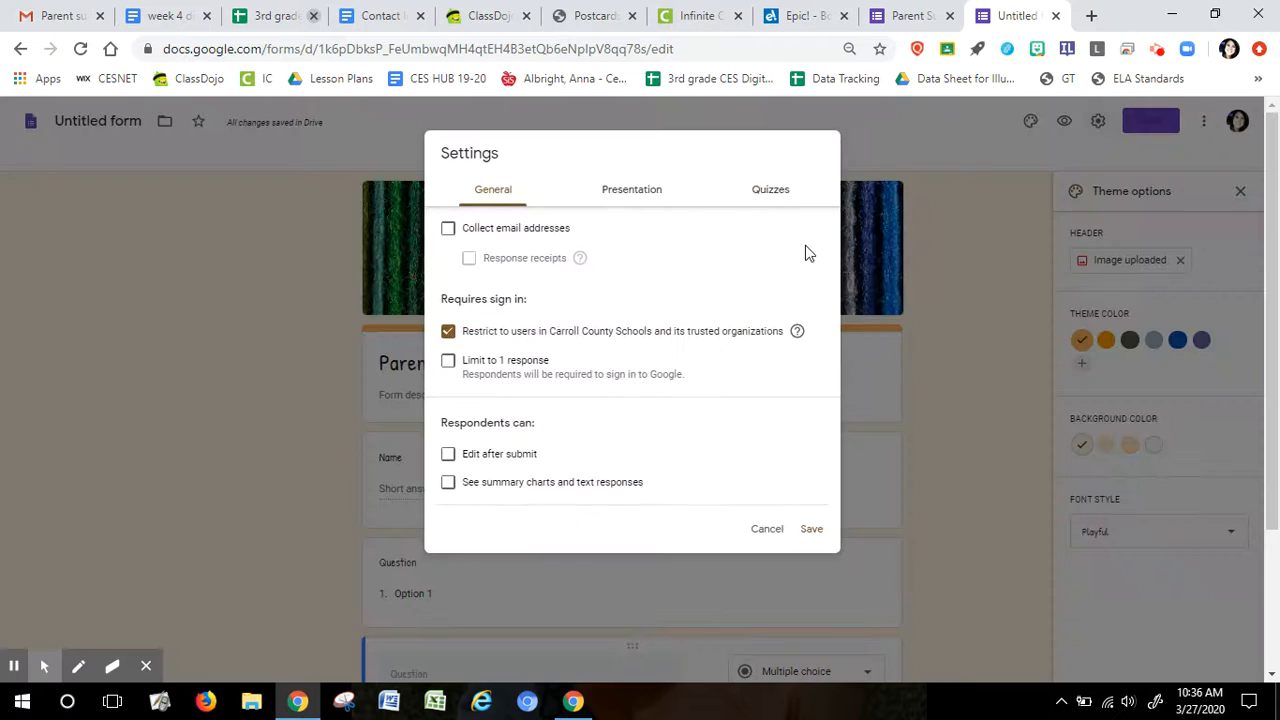
pyautogui.click(448, 332)
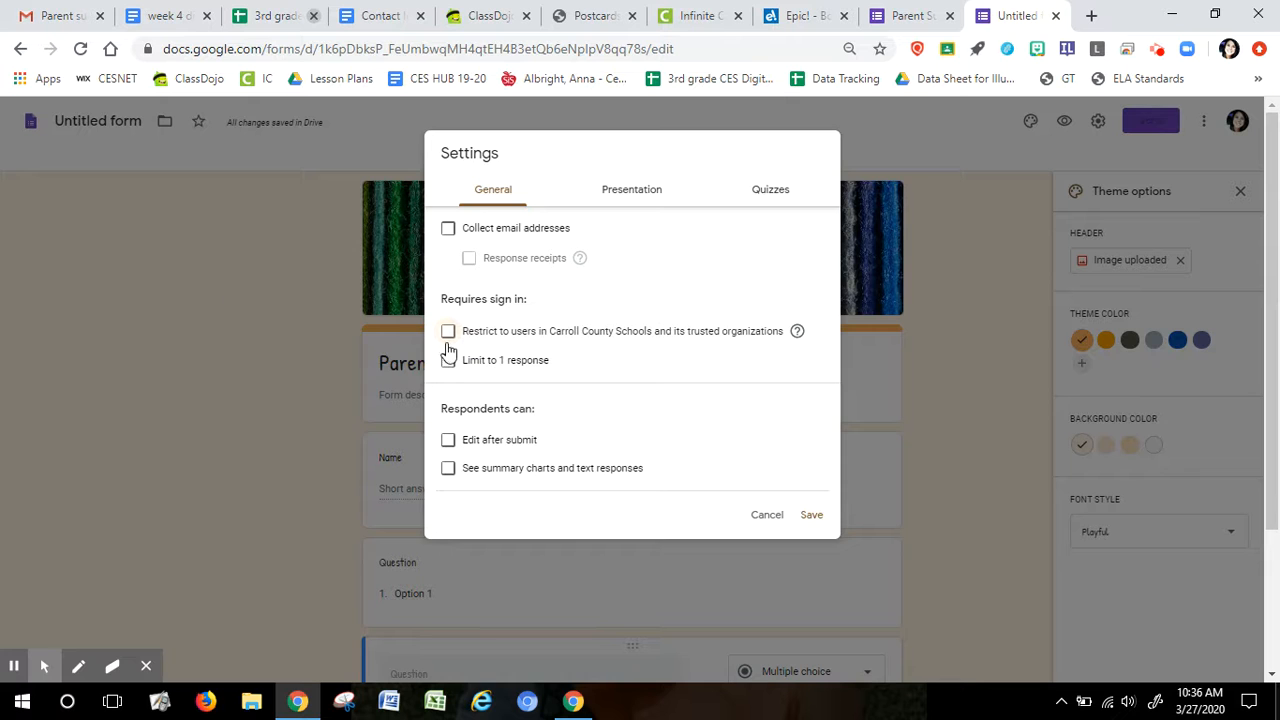
pyautogui.click(818, 514)
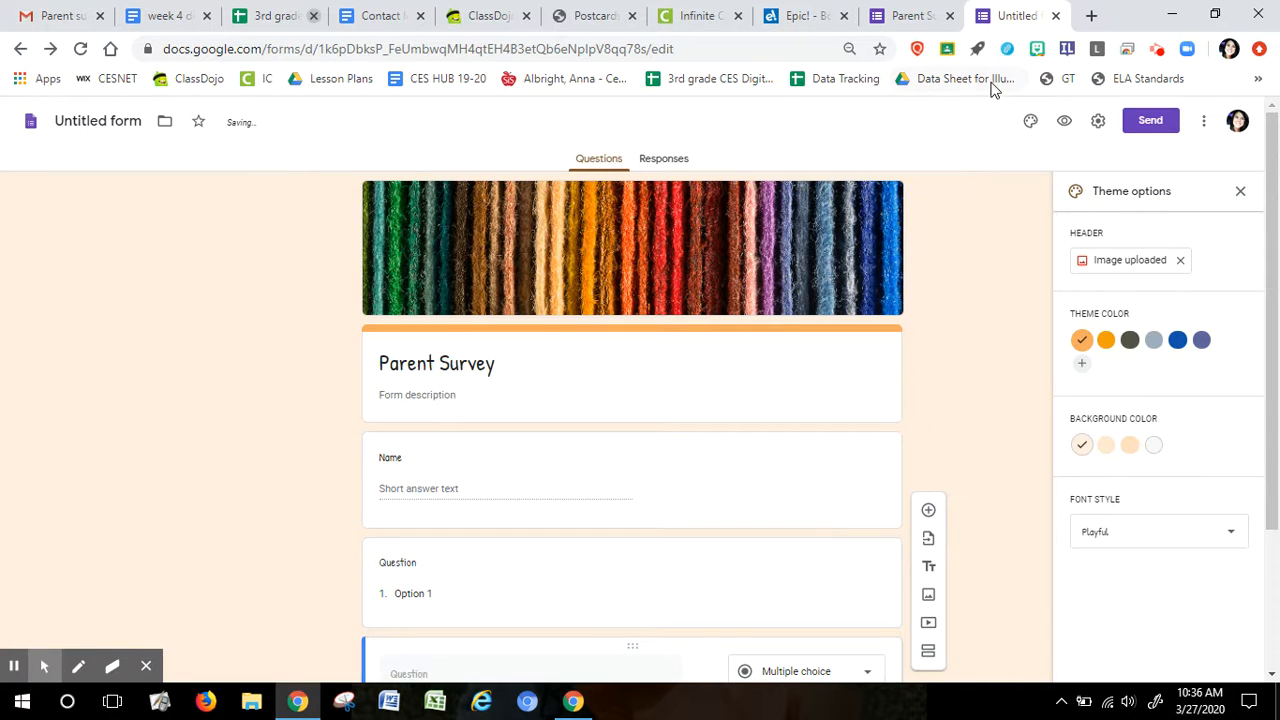
# Step: Copy a shortened link for sending the form
pyautogui.click(1148, 121)
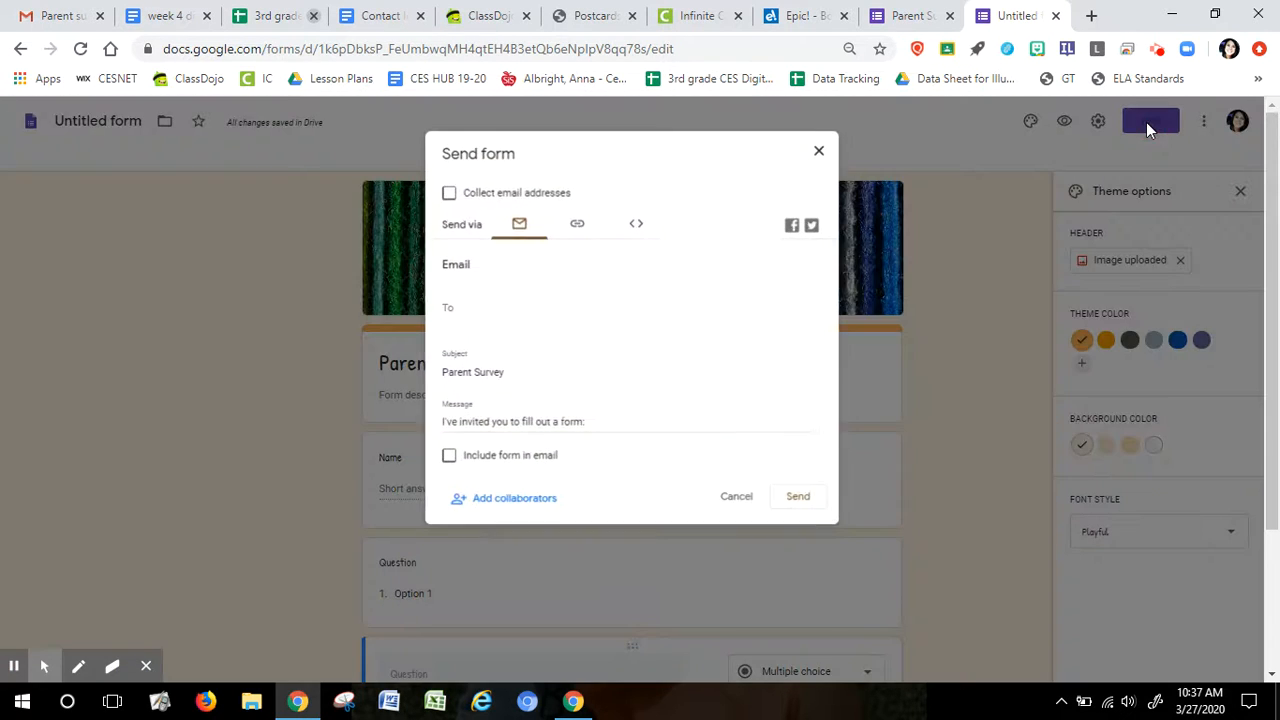
pyautogui.click(580, 226)
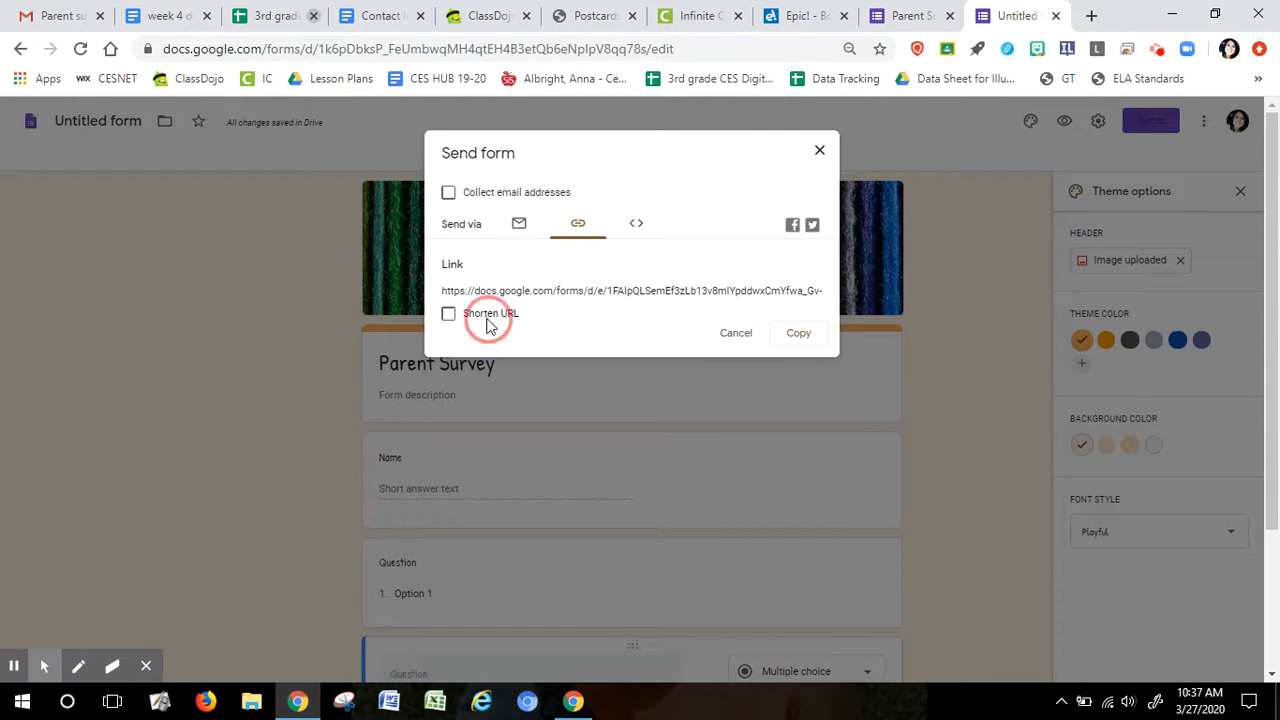
pyautogui.click(452, 314)
pyautogui.click(799, 336)
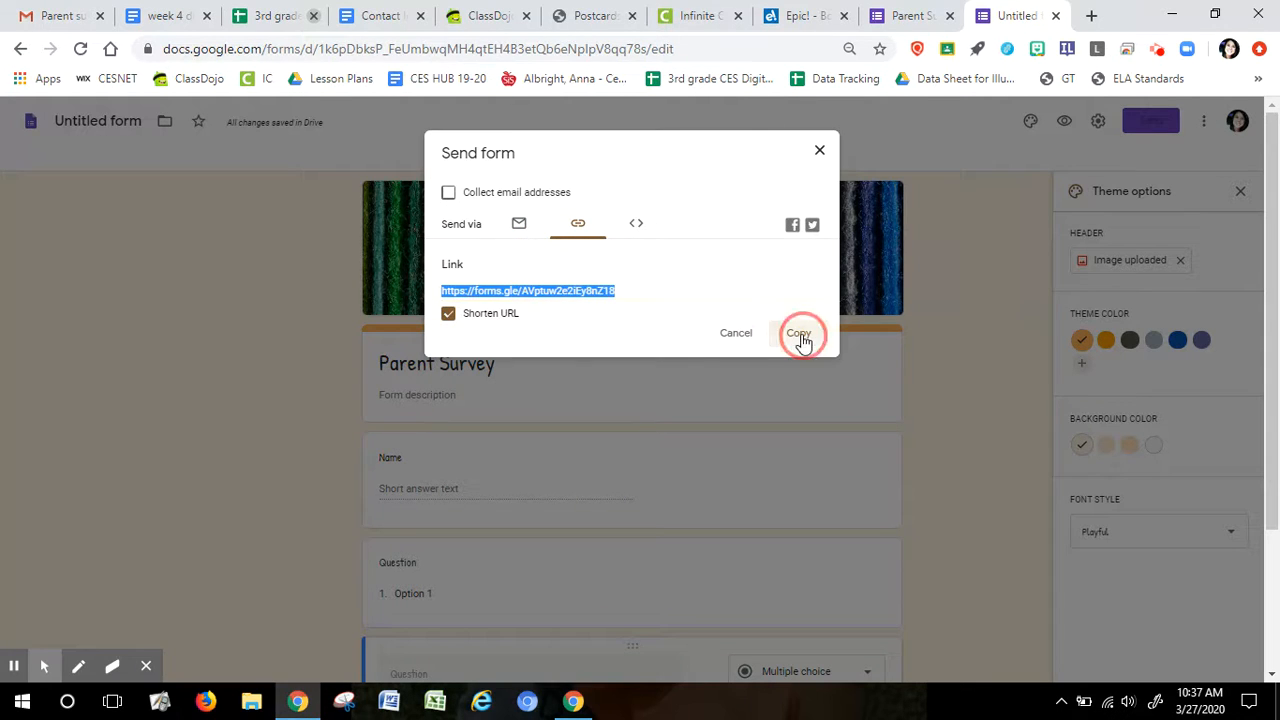
pyautogui.click(819, 151)
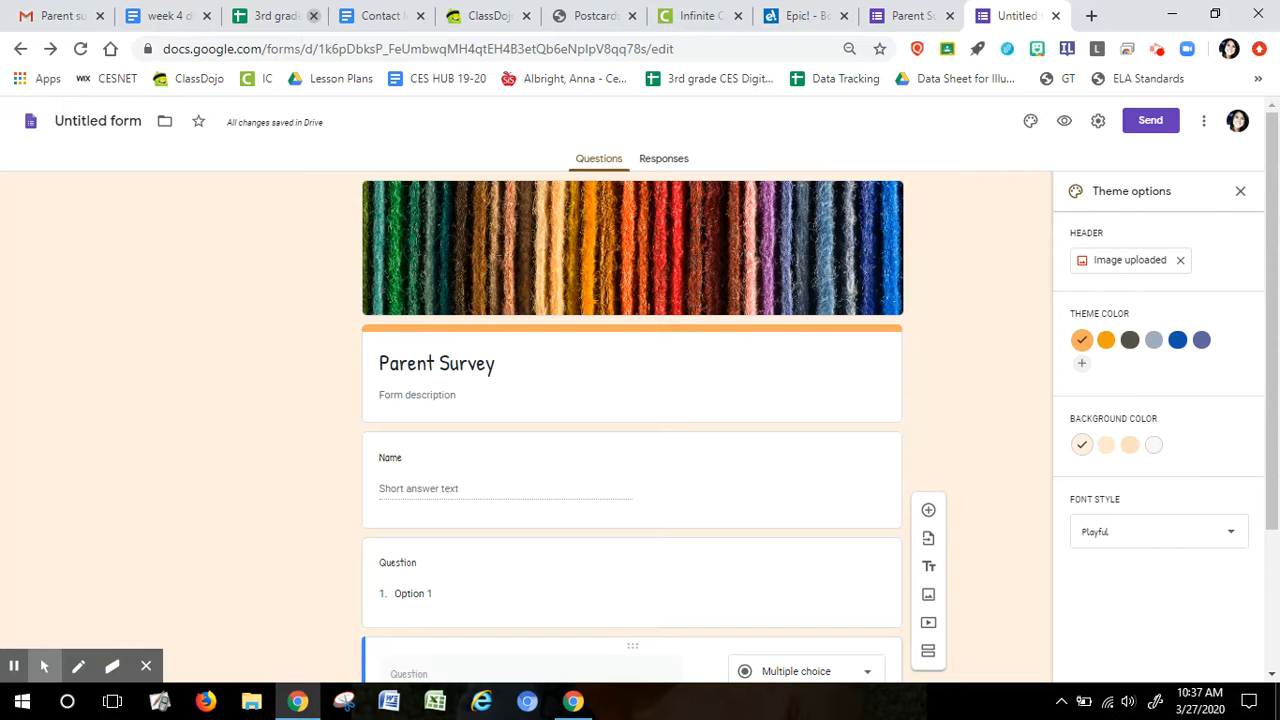
# Step: View the responses of the new form
pyautogui.click(664, 160)
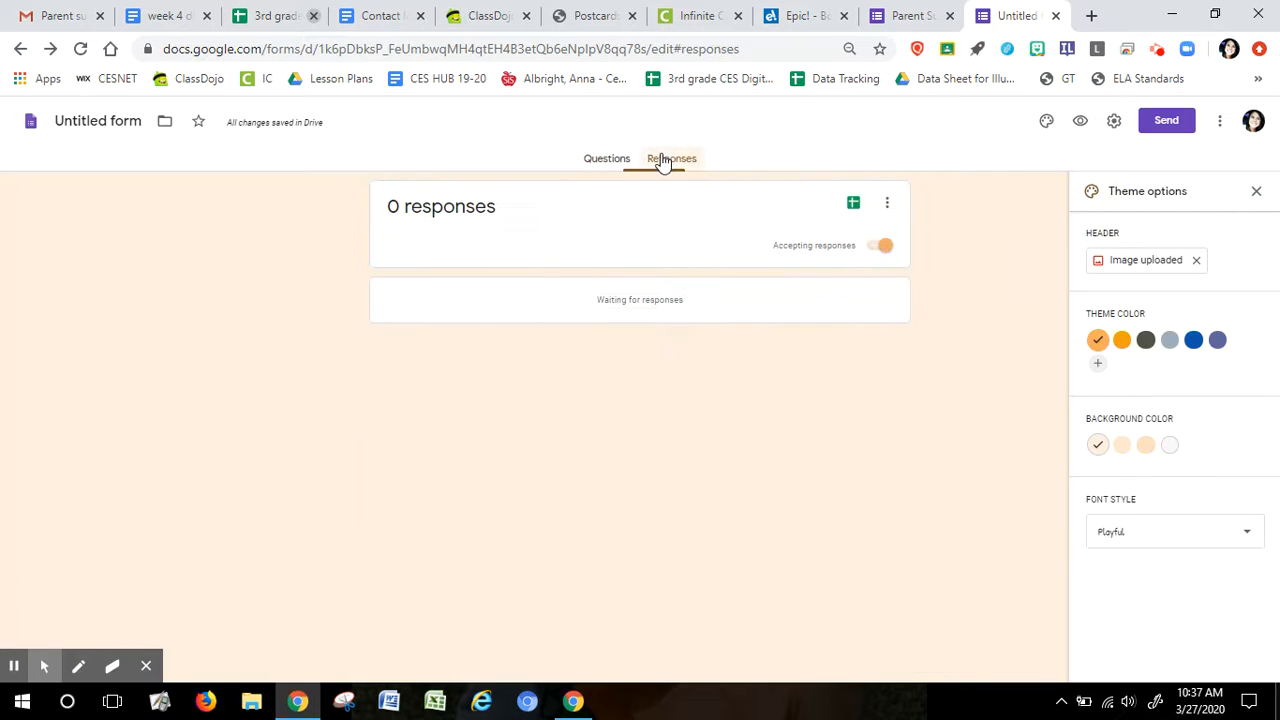